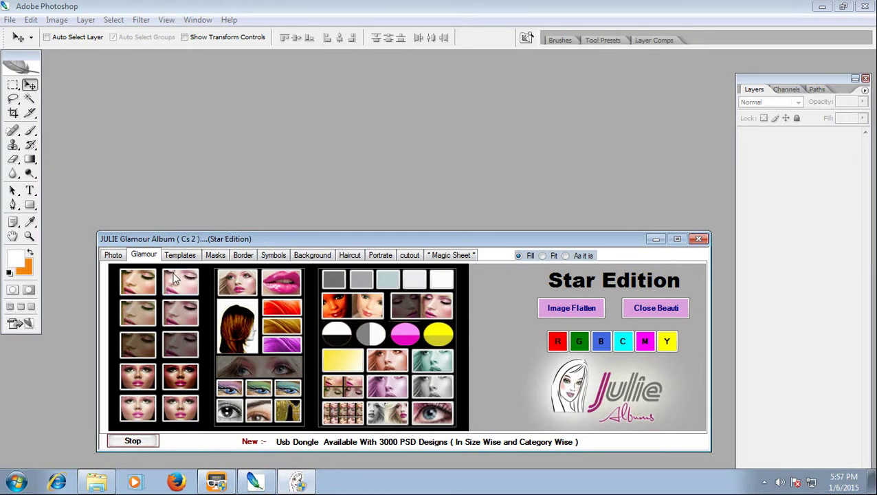
- Load the photos from the folder E:\Full Photo 2015 into the photo collection and look through the thumbnails
{"action": "left_click", "coordinate": [114, 256]}
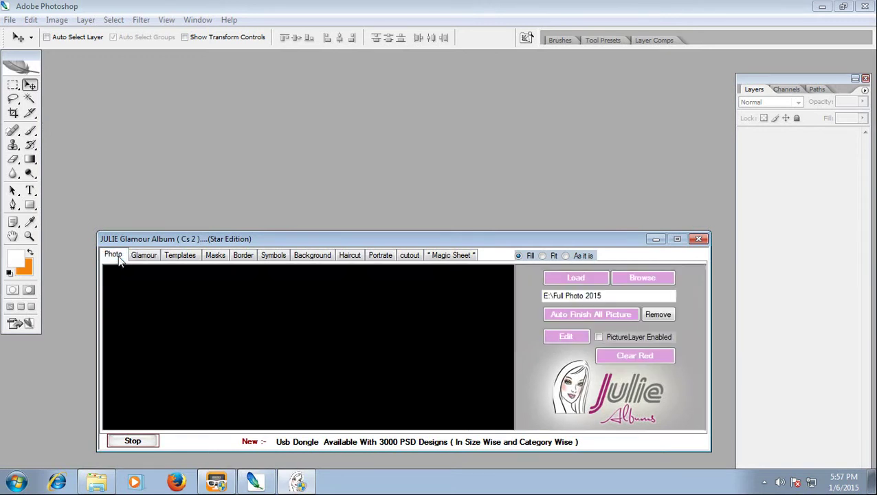
{"action": "left_click", "coordinate": [641, 283]}
{"action": "left_click", "coordinate": [391, 235]}
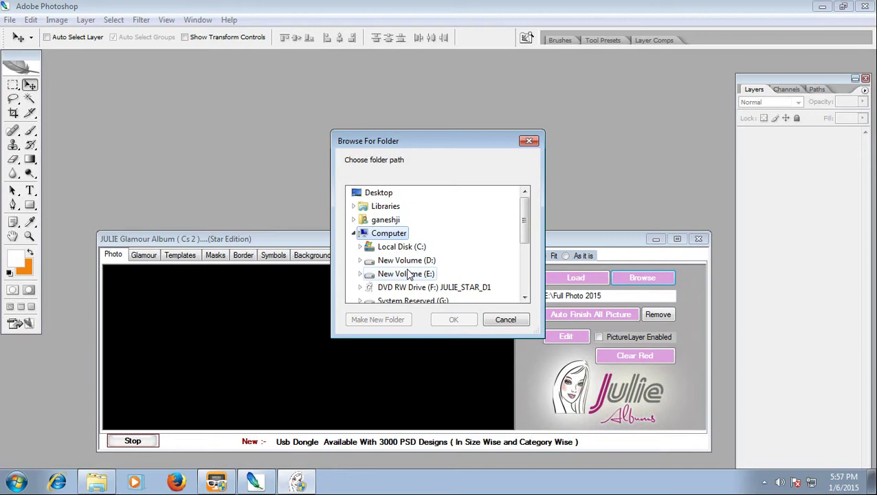
{"action": "double_click", "coordinate": [408, 274]}
{"action": "left_click", "coordinate": [410, 246]}
{"action": "left_click", "coordinate": [454, 319]}
{"action": "scroll", "coordinate": [415, 314], "scroll_direction": "down", "scroll_amount": 3}
{"action": "scroll", "coordinate": [414, 315], "scroll_direction": "down", "scroll_amount": 5}
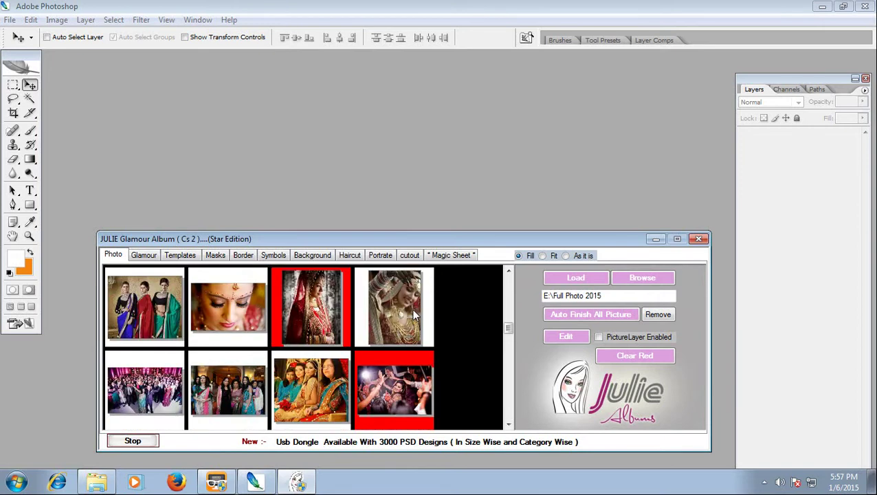
{"action": "scroll", "coordinate": [414, 315], "scroll_direction": "up", "scroll_amount": 3}
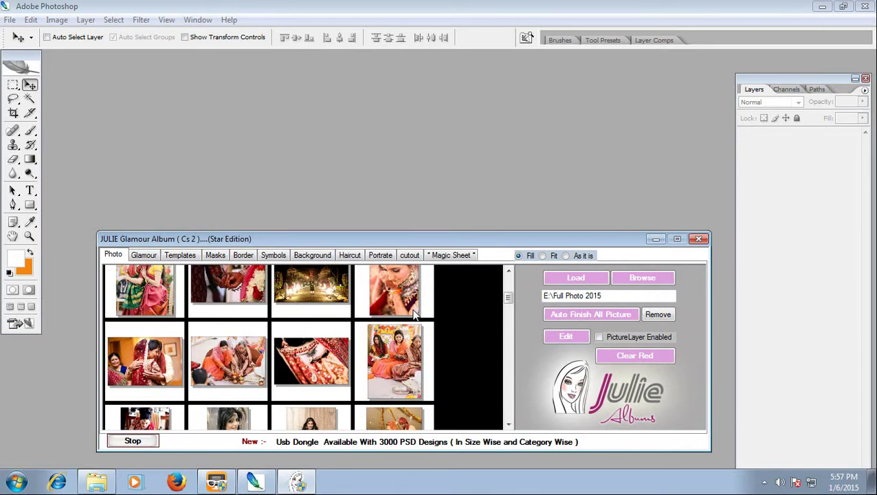
- Browse the built-in album templates: the Karizma 12x24 designs and the 12x18 and 12x36 PhotoBook designs
{"action": "left_click", "coordinate": [180, 256]}
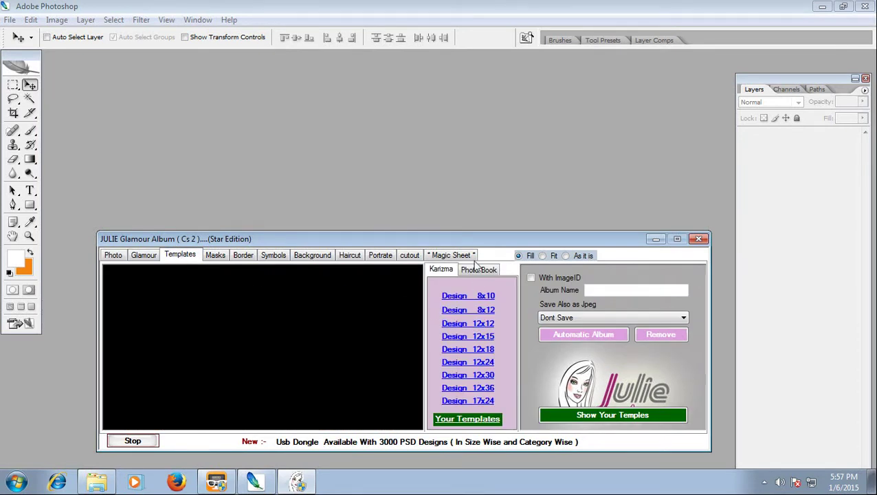
{"action": "left_click", "coordinate": [478, 363]}
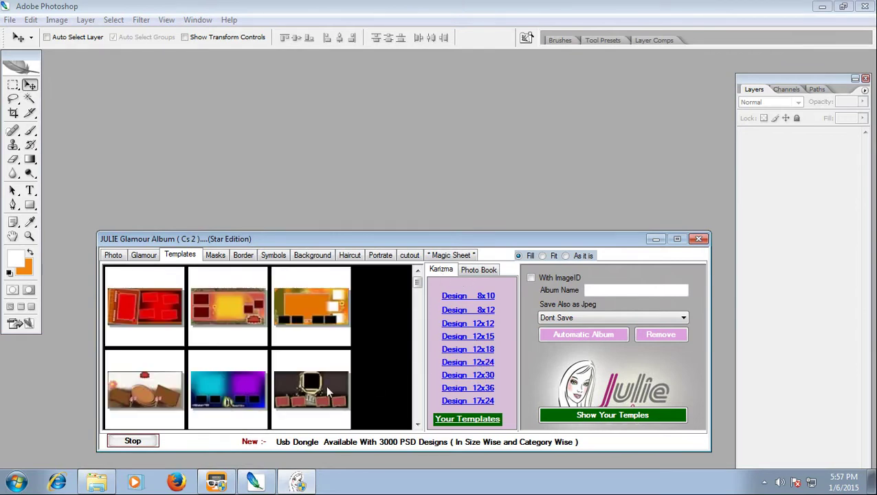
{"action": "left_click", "coordinate": [481, 271]}
{"action": "left_click", "coordinate": [478, 378]}
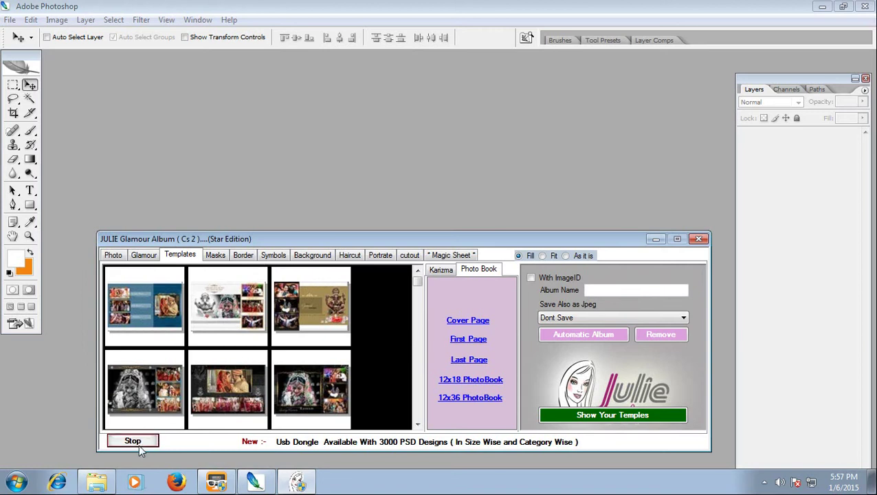
{"action": "left_click", "coordinate": [470, 398]}
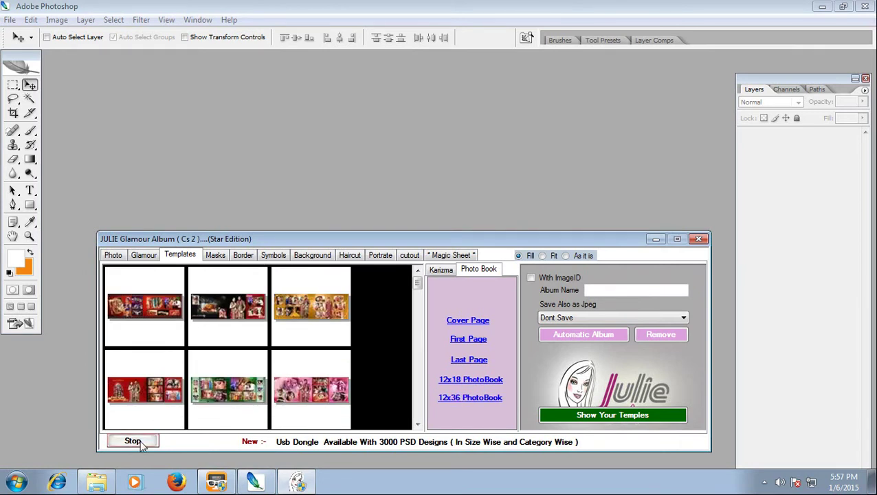
{"action": "left_click", "coordinate": [442, 270]}
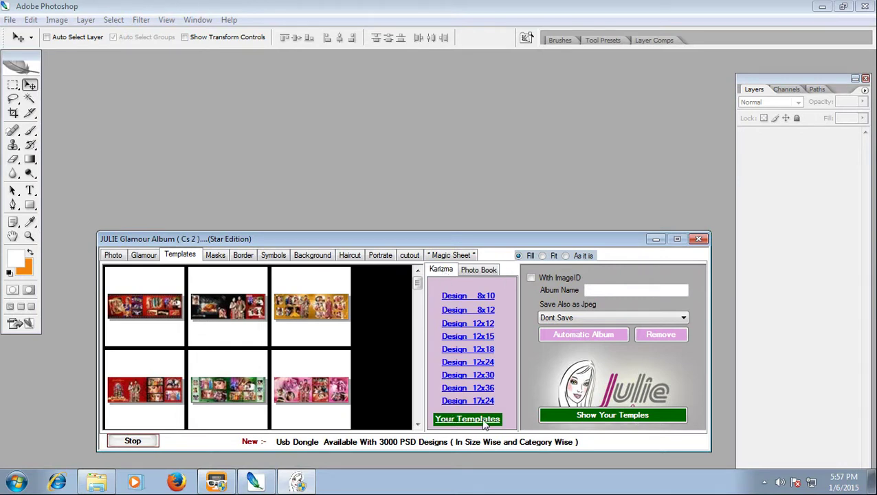
- Switch to Windows Explorer, inspect the PSD and preview files in the OTHER PSD folder on New Volume (D:), and close the folder window
{"action": "left_click", "coordinate": [17, 482]}
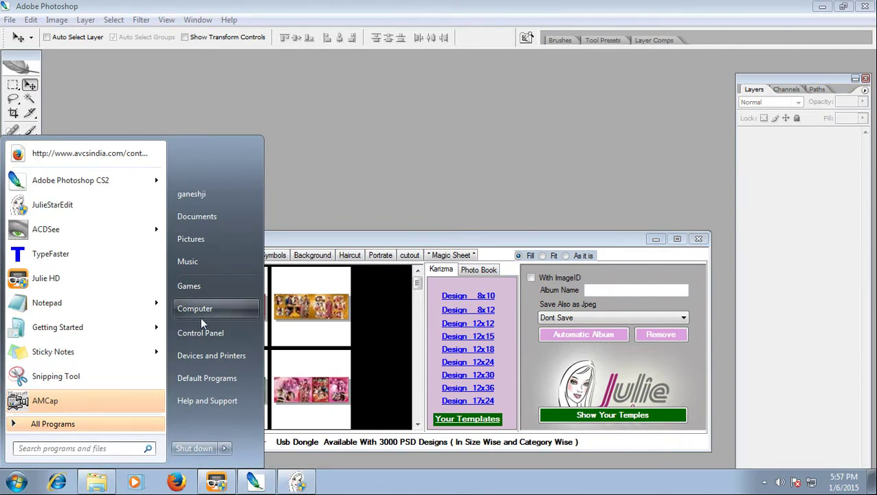
{"action": "left_click", "coordinate": [191, 251]}
{"action": "double_click", "coordinate": [383, 110]}
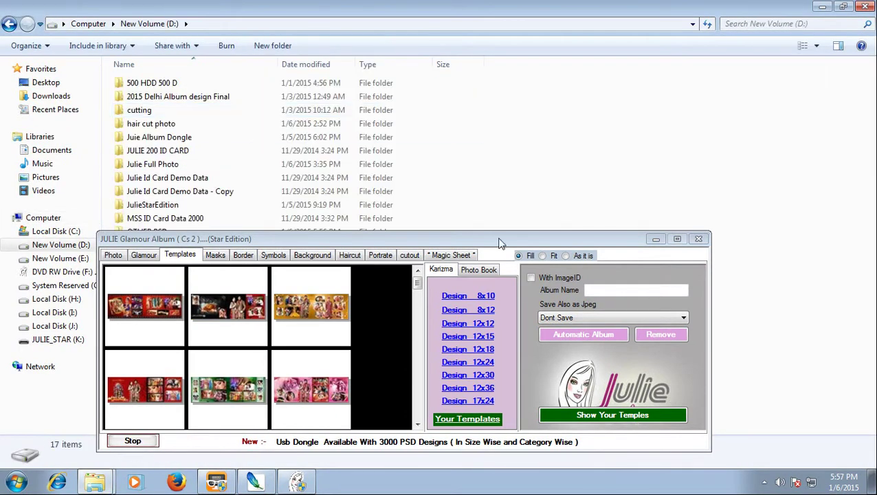
{"action": "left_click", "coordinate": [655, 240]}
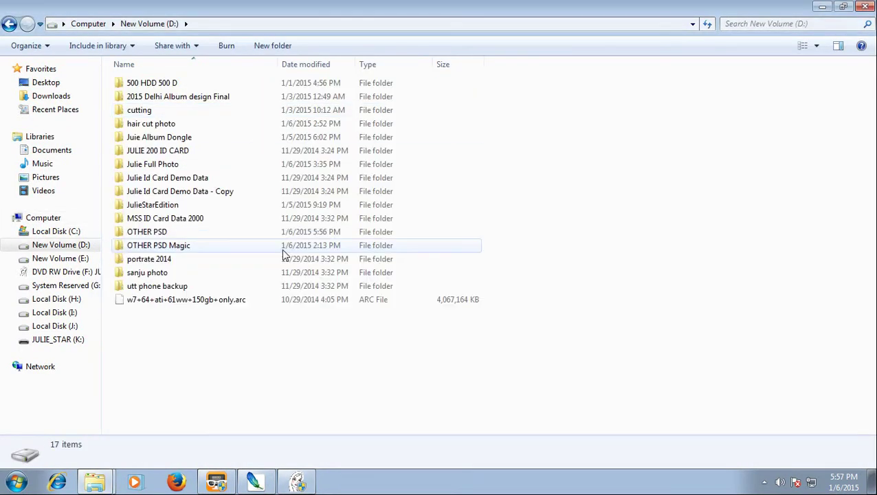
{"action": "double_click", "coordinate": [160, 235]}
{"action": "left_click", "coordinate": [215, 112]}
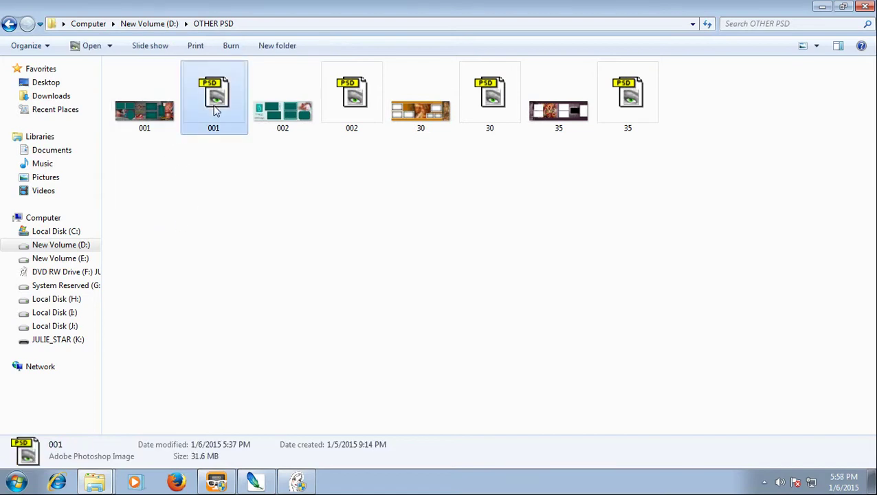
{"action": "left_click", "coordinate": [296, 481]}
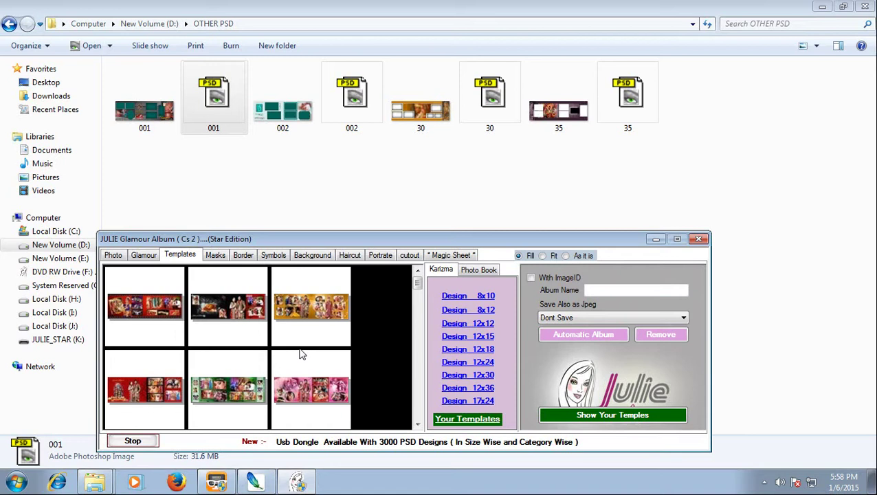
{"action": "left_click", "coordinate": [200, 131]}
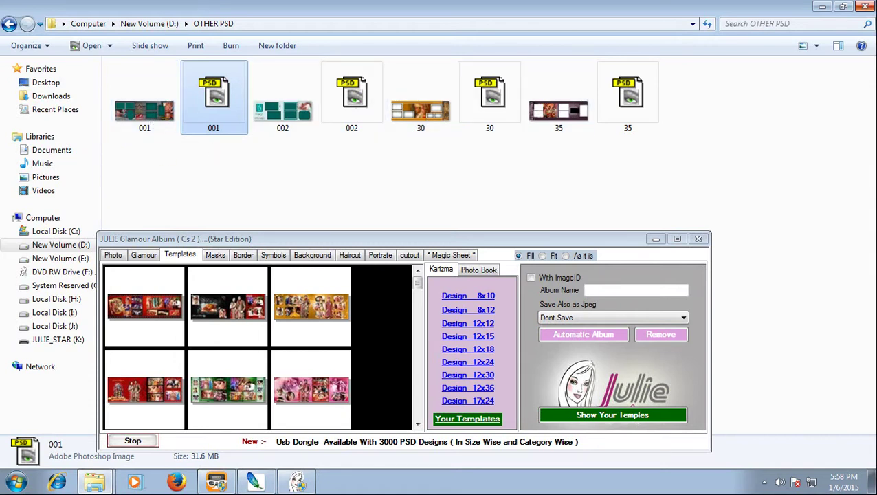
{"action": "left_click", "coordinate": [865, 7]}
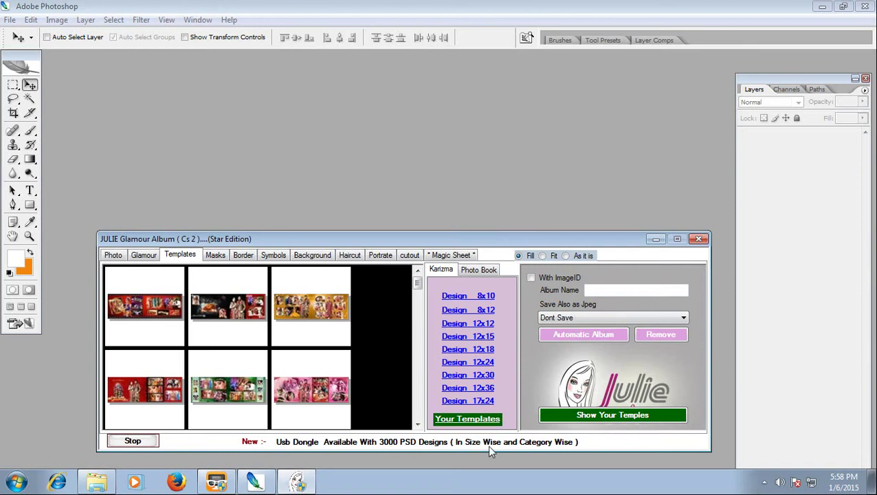
- Load custom templates from the OTHER PSD folder on New Volume (D:) as your own Karizma templates
{"action": "left_click", "coordinate": [478, 422]}
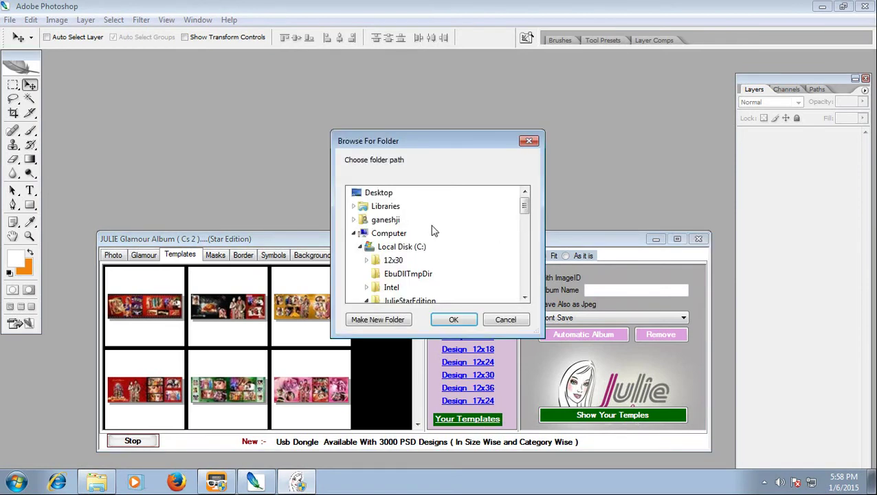
{"action": "left_click", "coordinate": [358, 248]}
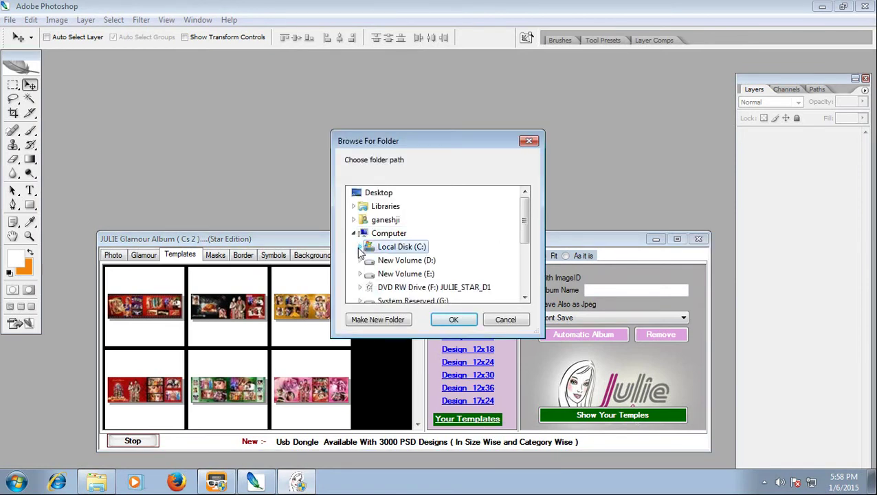
{"action": "double_click", "coordinate": [407, 260]}
{"action": "left_click_drag", "start_coordinate": [524, 217], "coordinate": [526, 244]}
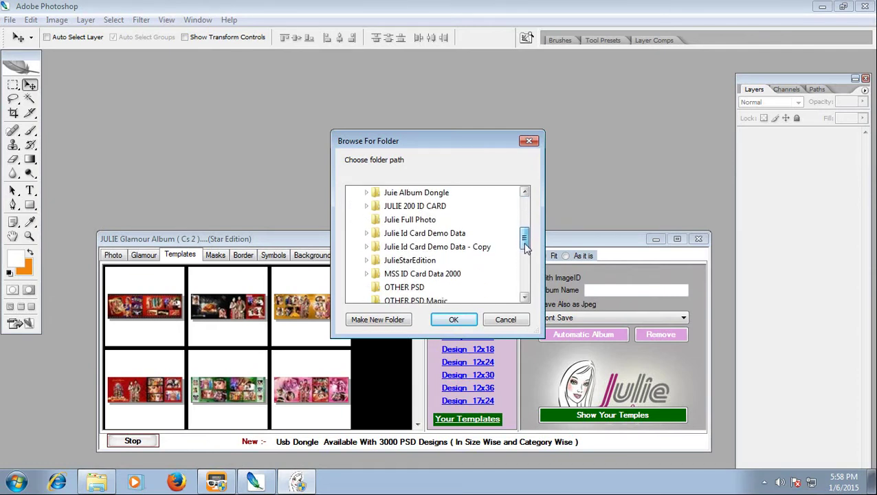
{"action": "left_click", "coordinate": [418, 288]}
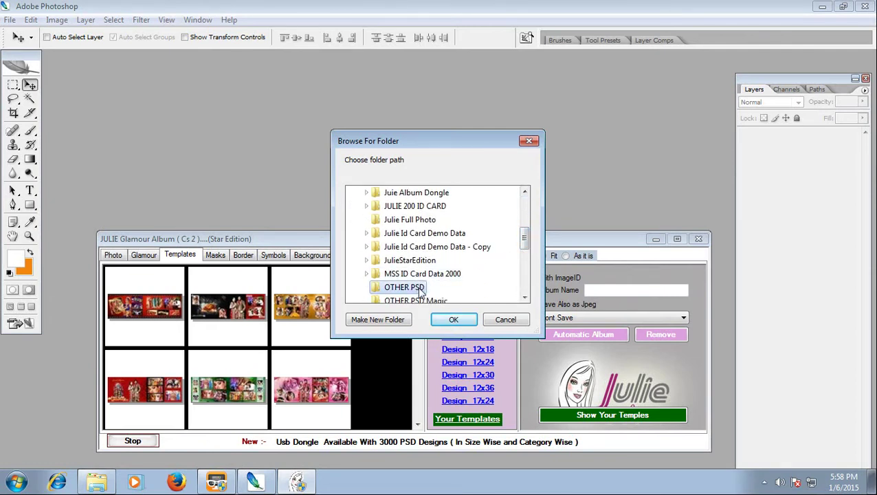
{"action": "left_click", "coordinate": [453, 321]}
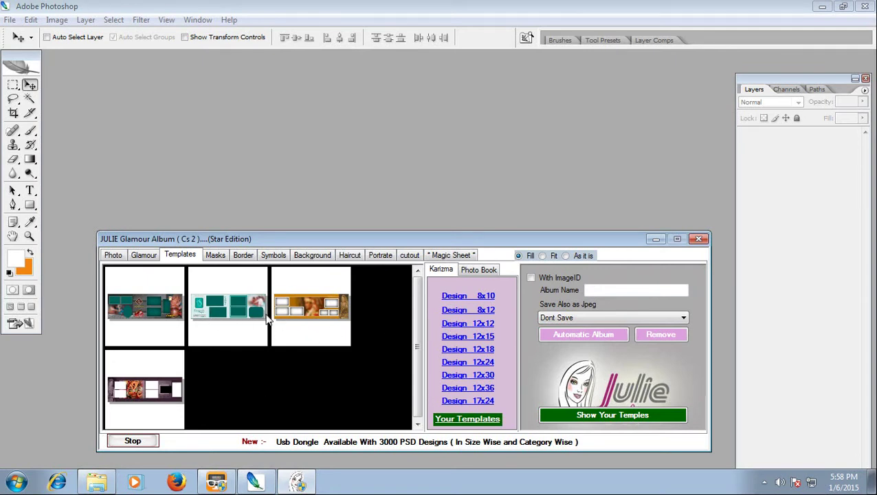
- Open the first custom template, 001.psd, and check its teal photo frames by selecting their JULIE layers
{"action": "left_click", "coordinate": [172, 311]}
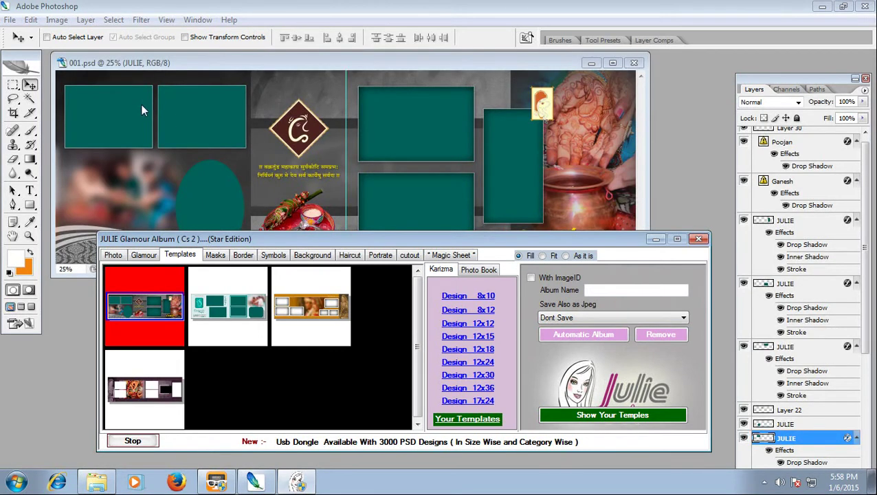
{"action": "right_click", "coordinate": [105, 108]}
{"action": "left_click", "coordinate": [146, 118]}
{"action": "right_click", "coordinate": [200, 118]}
{"action": "left_click", "coordinate": [221, 131]}
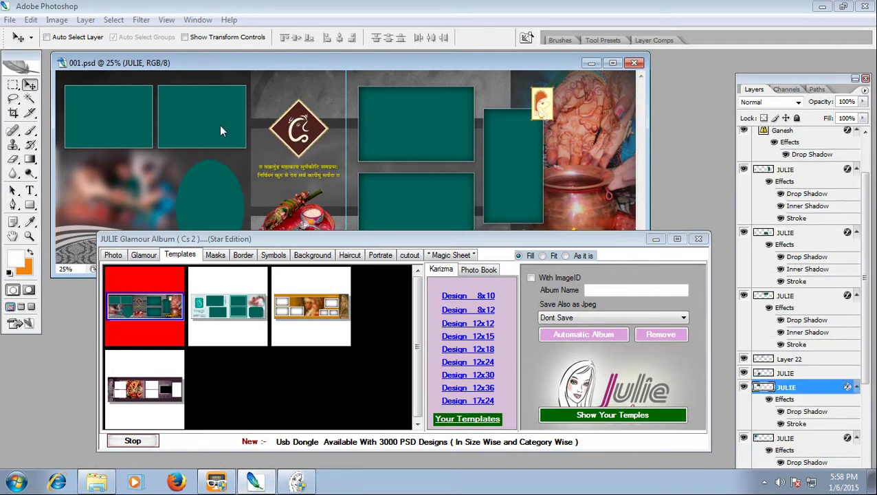
{"action": "right_click", "coordinate": [424, 131]}
{"action": "left_click", "coordinate": [450, 136]}
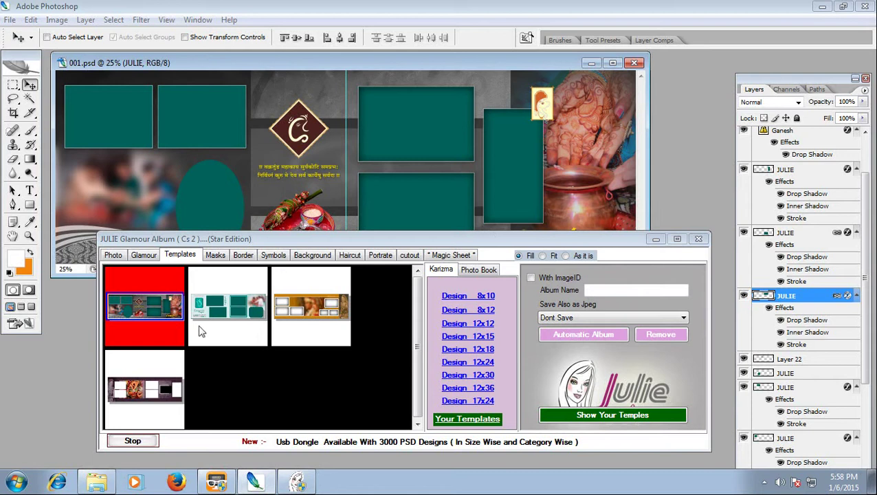
- Return to the loaded photo collection and enable the PictureLayer option
{"action": "left_click", "coordinate": [113, 256]}
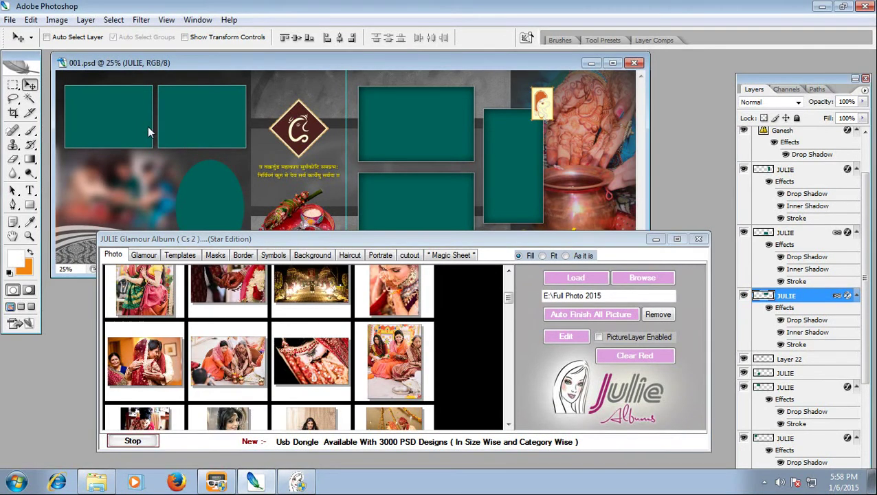
{"action": "right_click", "coordinate": [127, 118]}
{"action": "left_click", "coordinate": [600, 342]}
{"action": "left_click", "coordinate": [599, 340]}
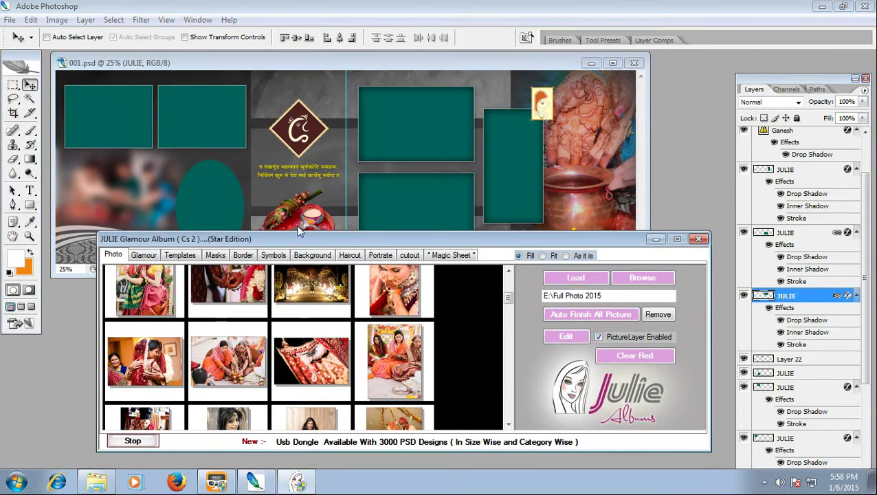
- Fill the left page's two rectangular frames and oval with the lit night venue, garlanded couple and dark-dressed woman photos, starting at the upper-left frame
{"action": "right_click", "coordinate": [104, 119]}
{"action": "left_click", "coordinate": [120, 125]}
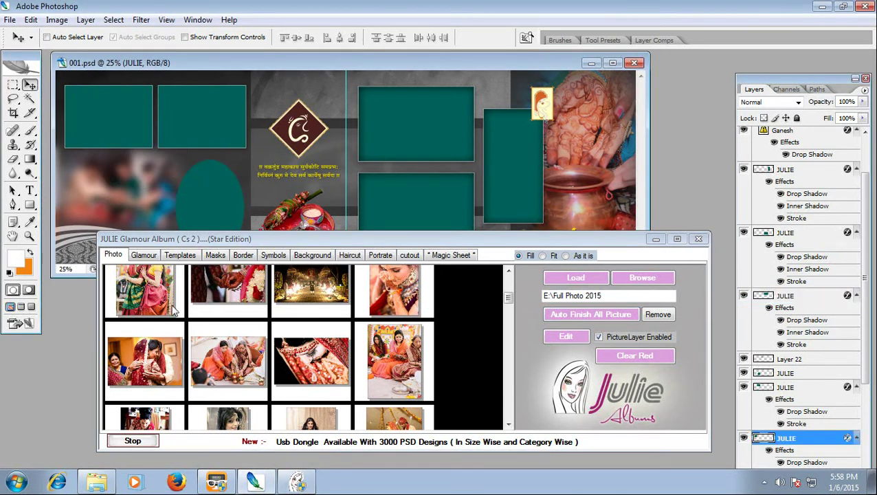
{"action": "left_click", "coordinate": [331, 302]}
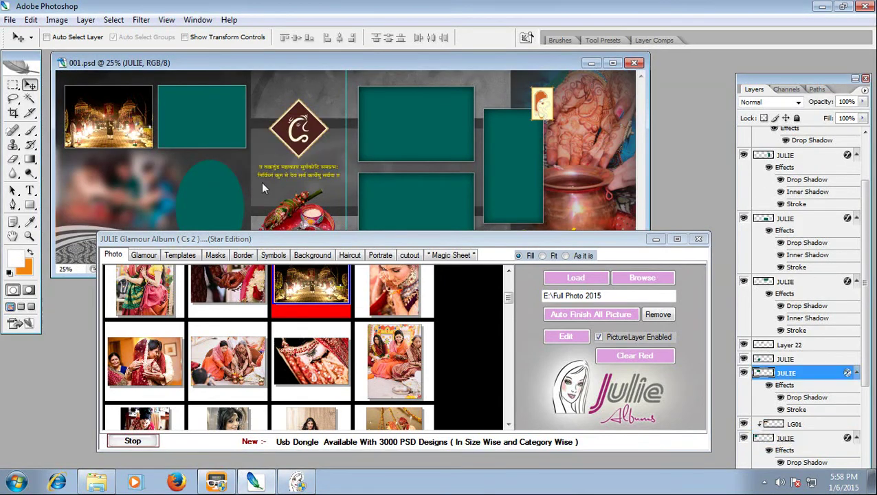
{"action": "left_click", "coordinate": [412, 395]}
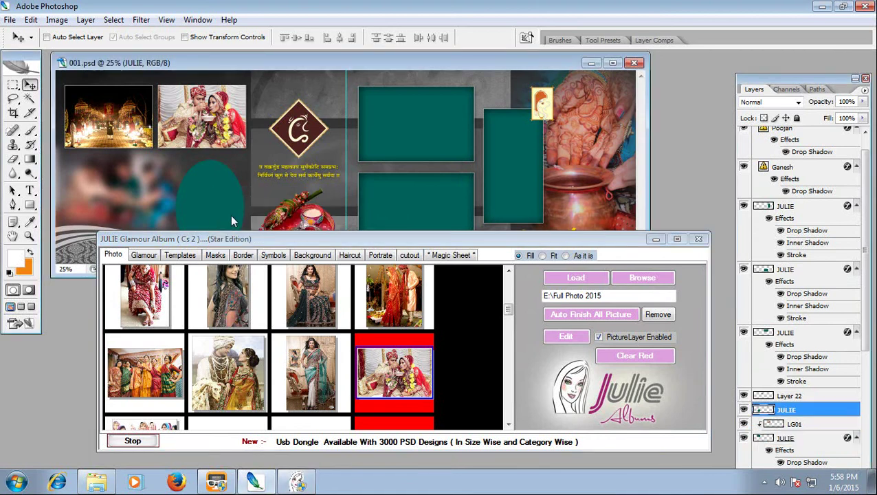
{"action": "left_click", "coordinate": [229, 286]}
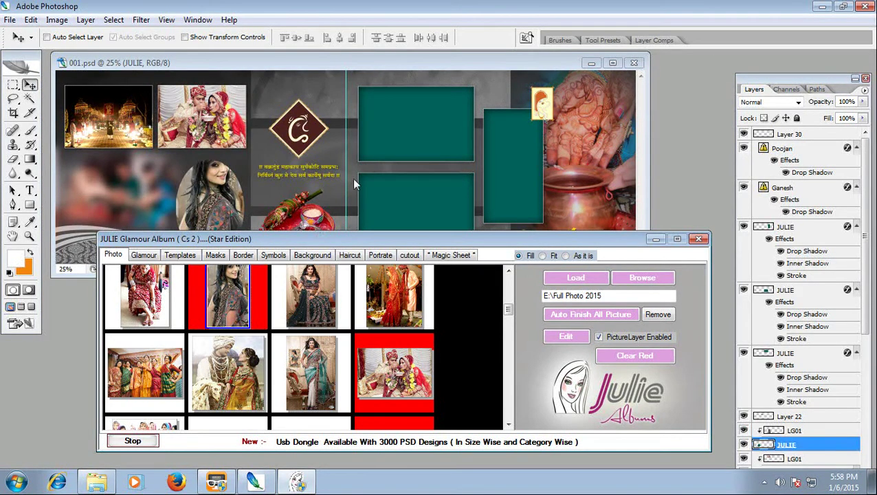
- Fill the right page's upper rectangular frame with the photo of the woman in gold dancing with the man in white
{"action": "left_click", "coordinate": [398, 292]}
{"action": "scroll", "coordinate": [398, 292], "scroll_direction": "up", "scroll_amount": 5}
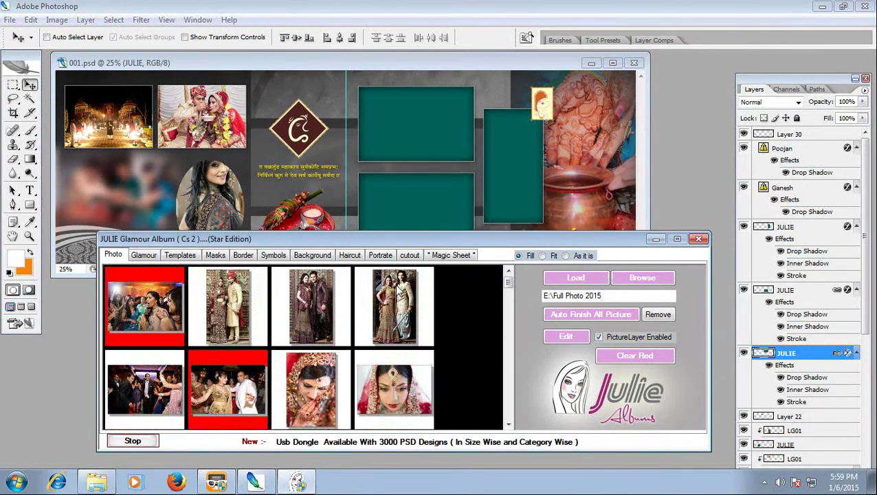
{"action": "left_click", "coordinate": [246, 377]}
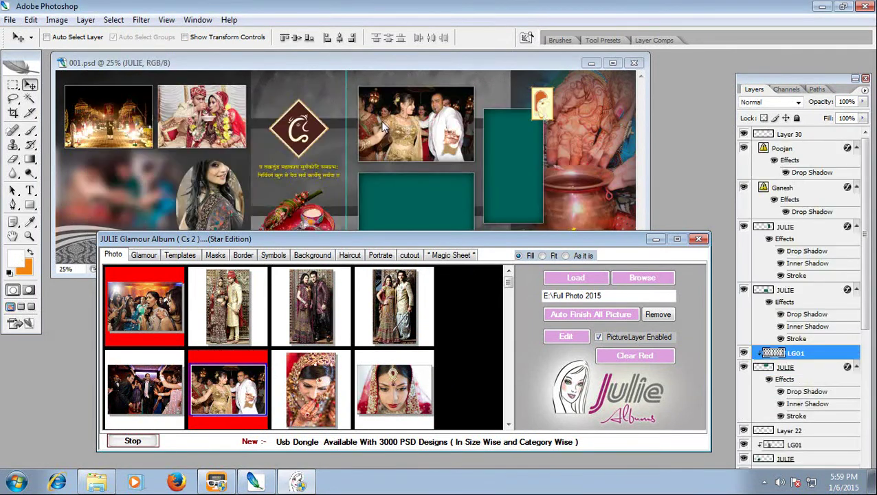
- Fill the right page's lower rectangular frame with the photo of dancing guests in dark suits
{"action": "right_click", "coordinate": [416, 200]}
{"action": "left_click", "coordinate": [442, 204]}
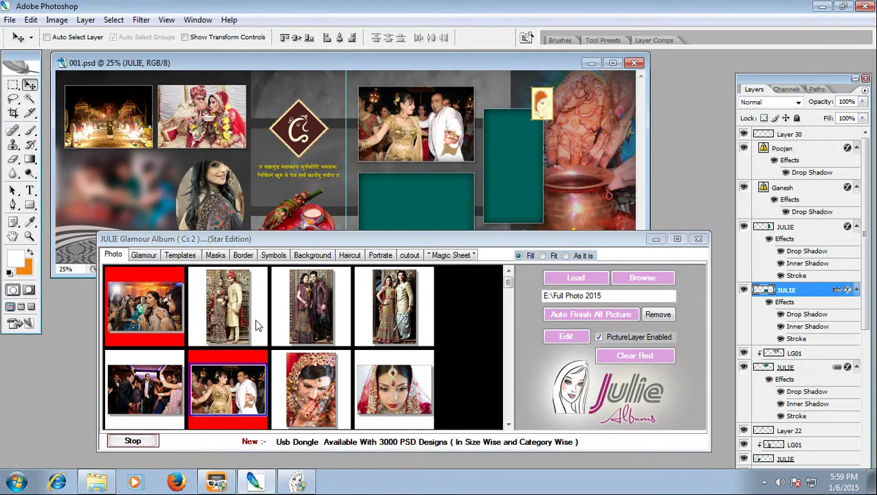
{"action": "left_click", "coordinate": [226, 320]}
{"action": "left_click", "coordinate": [144, 393]}
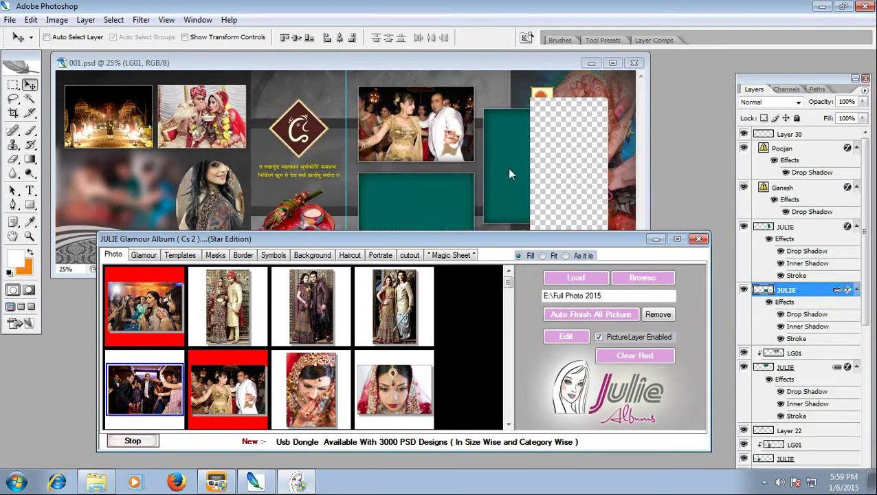
- Fill the right page's tall vertical frame with the portrait of the standing couple in maroon outfits
{"action": "right_click", "coordinate": [509, 168]}
{"action": "left_click", "coordinate": [540, 176]}
{"action": "left_click", "coordinate": [310, 306]}
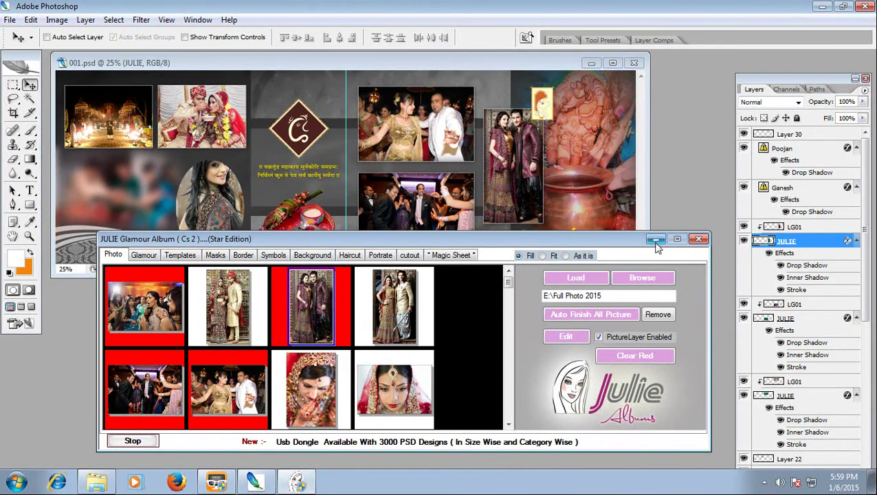
- Minimize the album panel and shift the dark-dressed woman's photo slightly inside the left page's oval frame
{"action": "left_click", "coordinate": [655, 239]}
{"action": "right_click", "coordinate": [215, 209]}
{"action": "left_click", "coordinate": [221, 210]}
{"action": "left_click_drag", "start_coordinate": [221, 209], "coordinate": [215, 215]}
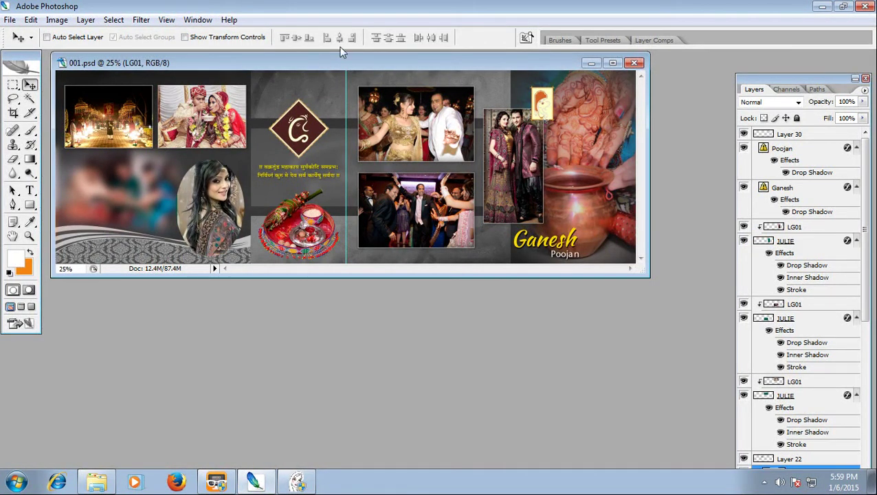
- Preview the filled 001.psd spread enlarged in full-screen mode, and return to the standard window view
{"action": "double_click", "coordinate": [348, 62]}
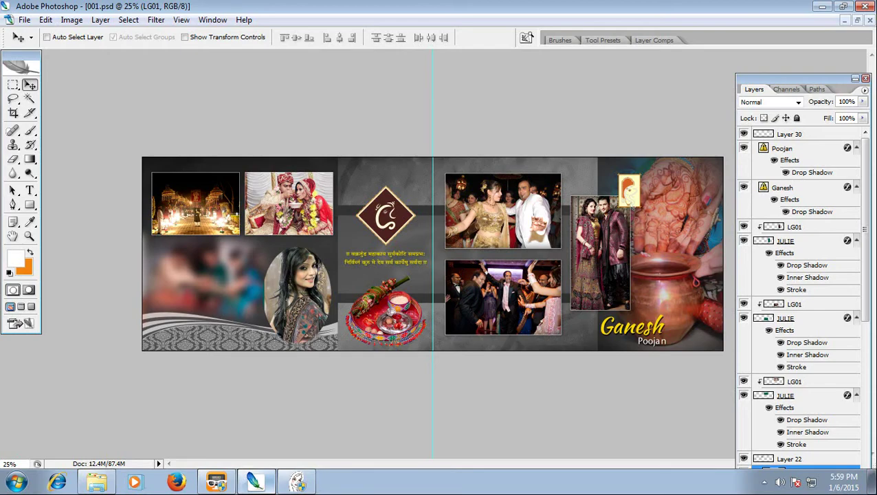
{"action": "key", "text": "ctrl+plus"}
{"action": "key", "text": "Tab"}
{"action": "key", "text": "f"}
{"action": "key", "text": "f"}
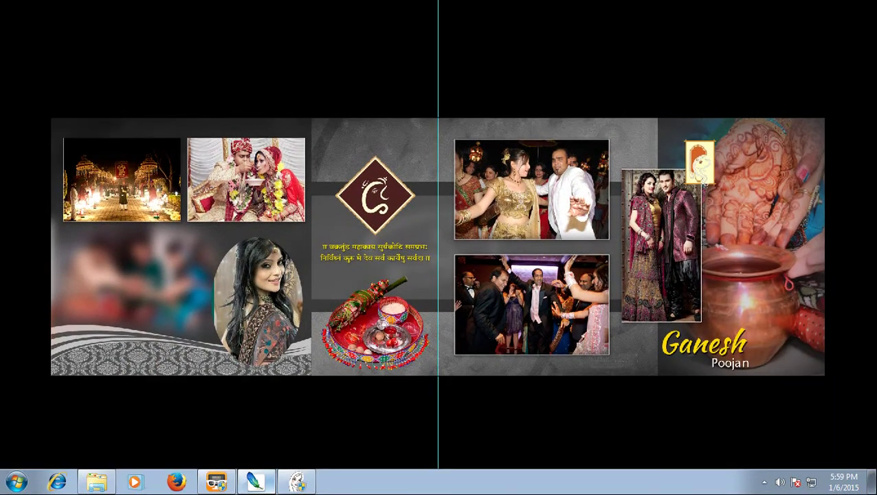
{"action": "key", "text": "f"}
{"action": "key", "text": "Tab"}
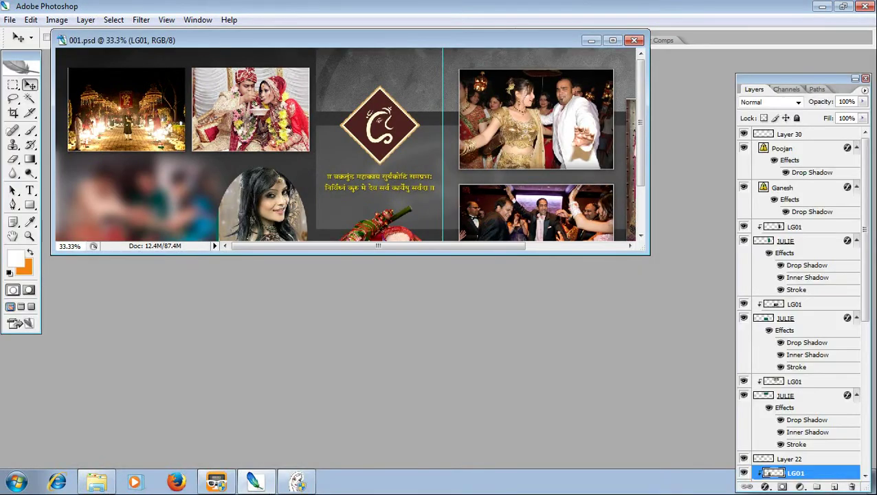
- Close 001.psd without saving and open the teal Ganesh Poojan design from the custom templates in JULIE Glamour Album
{"action": "left_click", "coordinate": [638, 41]}
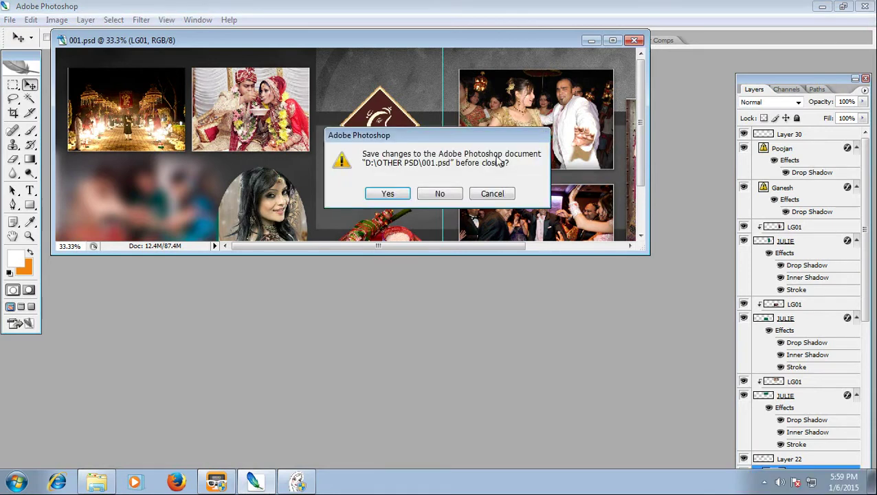
{"action": "left_click", "coordinate": [436, 196]}
{"action": "left_click", "coordinate": [297, 481]}
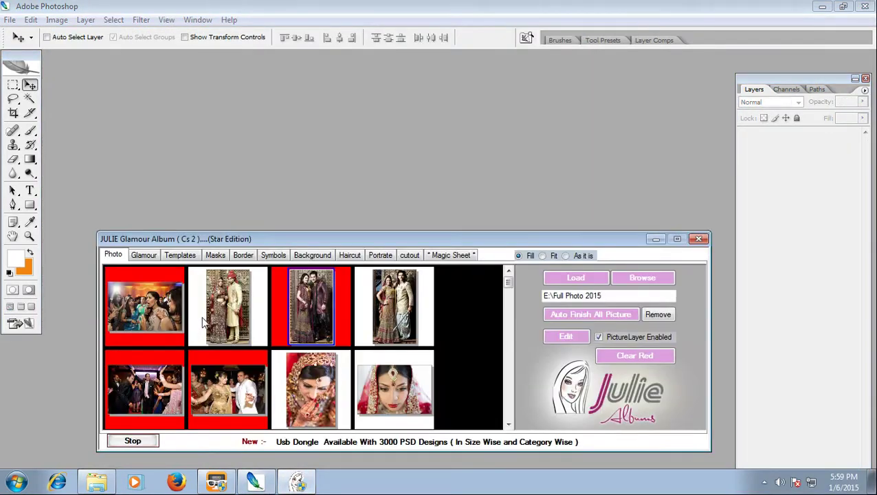
{"action": "left_click", "coordinate": [180, 255]}
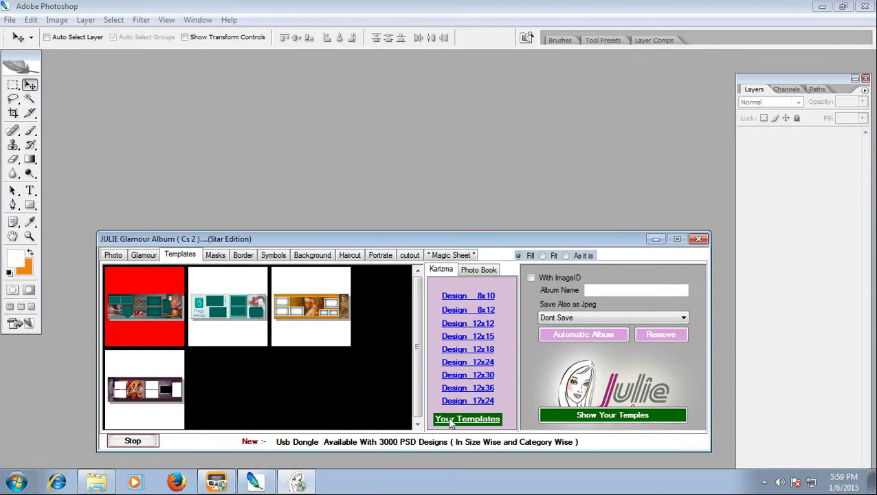
{"action": "left_click", "coordinate": [249, 303]}
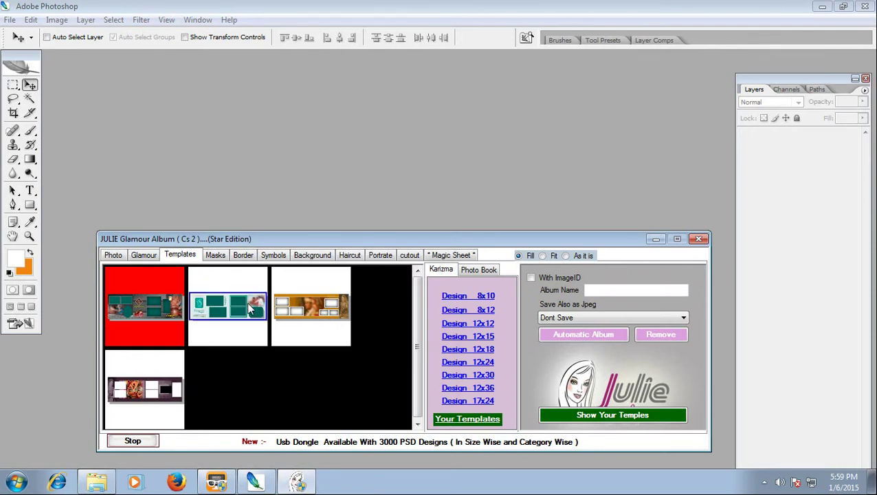
- Fill the left page's upper rectangular frame with the party photo of the clapping women
{"action": "right_click", "coordinate": [236, 139]}
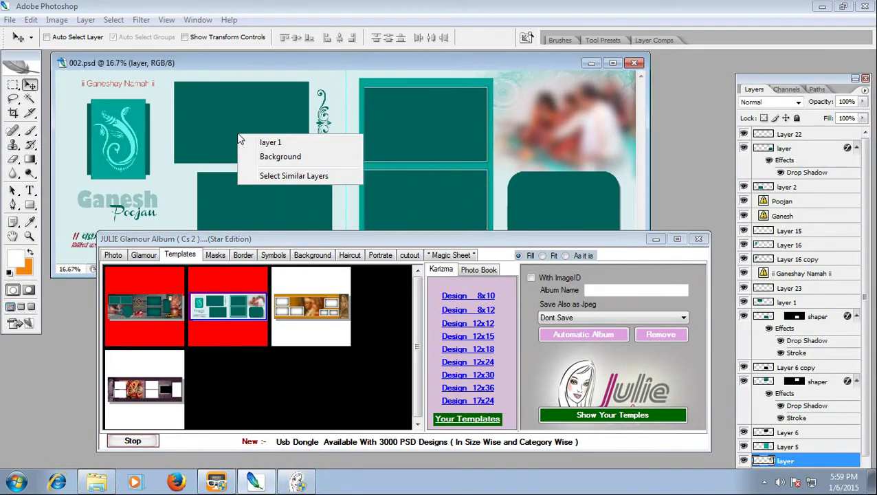
{"action": "left_click", "coordinate": [256, 141]}
{"action": "right_click", "coordinate": [259, 135]}
{"action": "left_click", "coordinate": [282, 140]}
{"action": "left_click", "coordinate": [114, 255]}
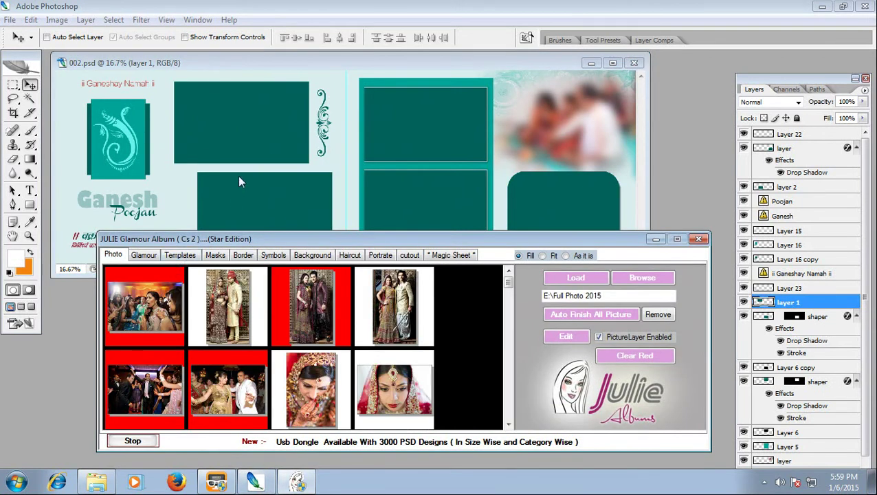
{"action": "right_click", "coordinate": [250, 120]}
{"action": "left_click", "coordinate": [255, 126]}
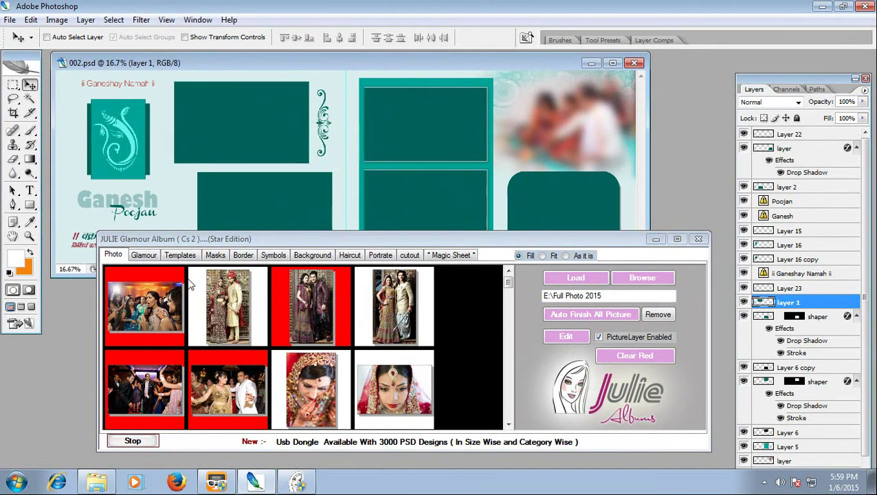
{"action": "left_click", "coordinate": [171, 303]}
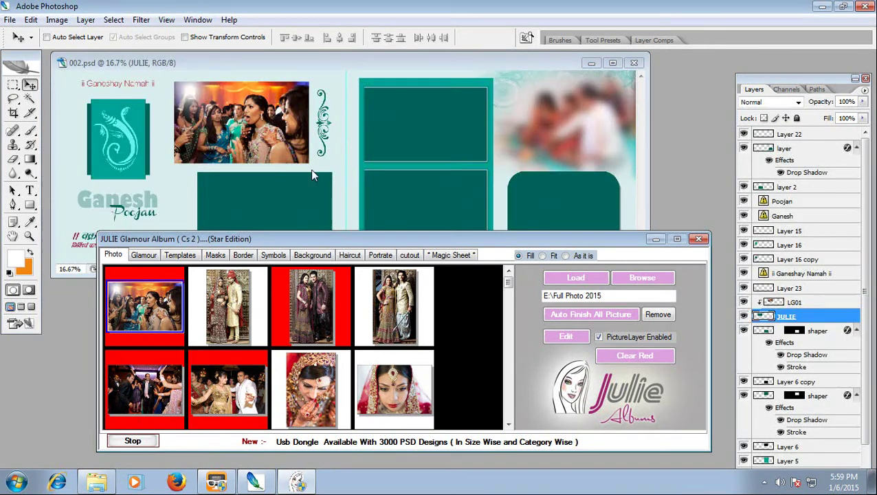
- Try to fill the left page's lower frame with the photo of the dancing couple in gold and white, with PictureLayer disabled
{"action": "left_click", "coordinate": [599, 336]}
{"action": "right_click", "coordinate": [403, 121]}
{"action": "left_click", "coordinate": [429, 125]}
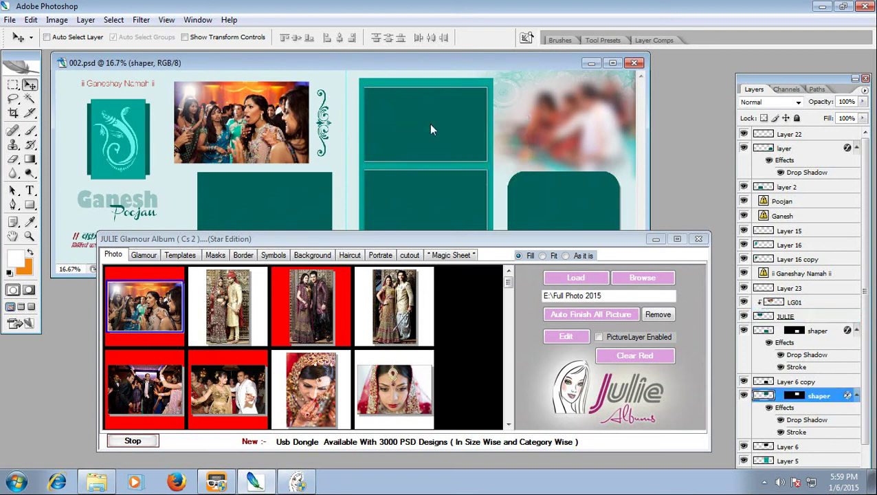
{"action": "right_click", "coordinate": [288, 191]}
{"action": "left_click", "coordinate": [308, 192]}
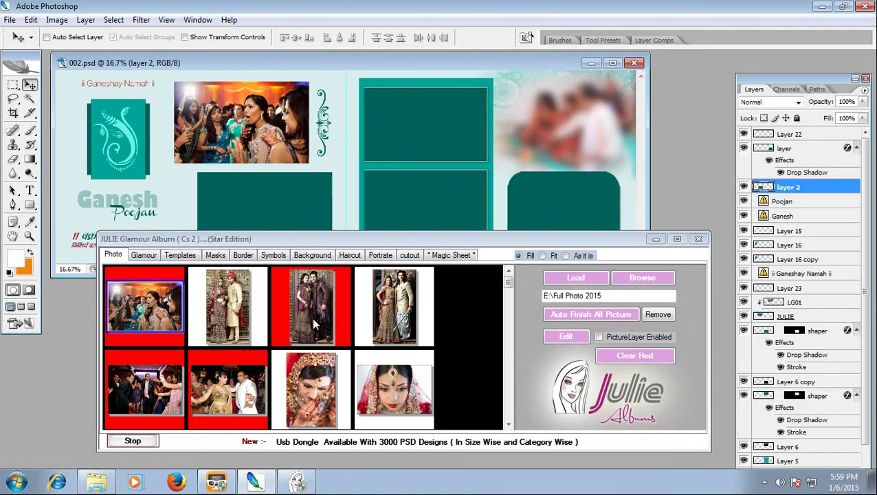
{"action": "left_click", "coordinate": [252, 389]}
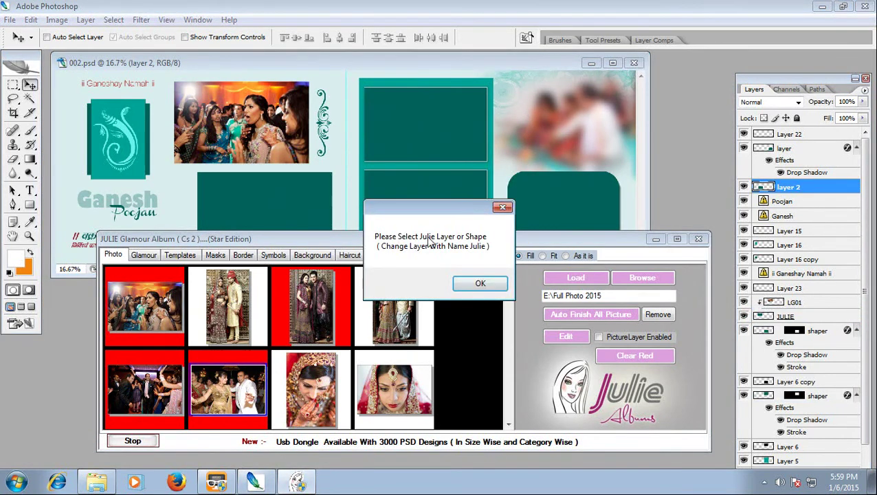
{"action": "left_click", "coordinate": [470, 282]}
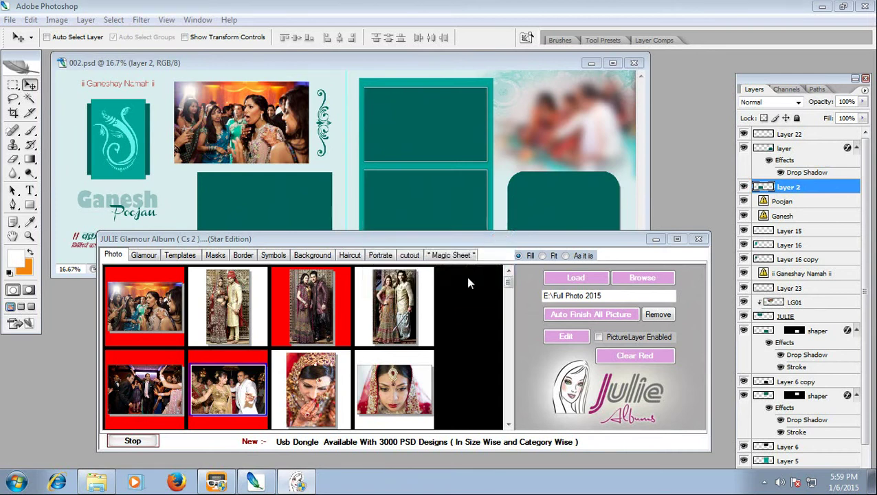
- Re-enable PictureLayer and fill the left page's lower rectangular frame with the photo of dancing guests in dark suits
{"action": "left_click", "coordinate": [599, 338]}
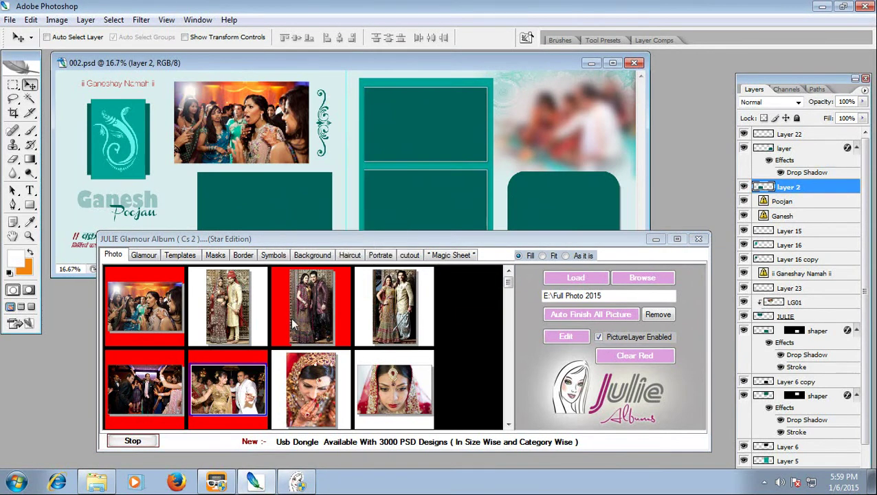
{"action": "left_click", "coordinate": [153, 391]}
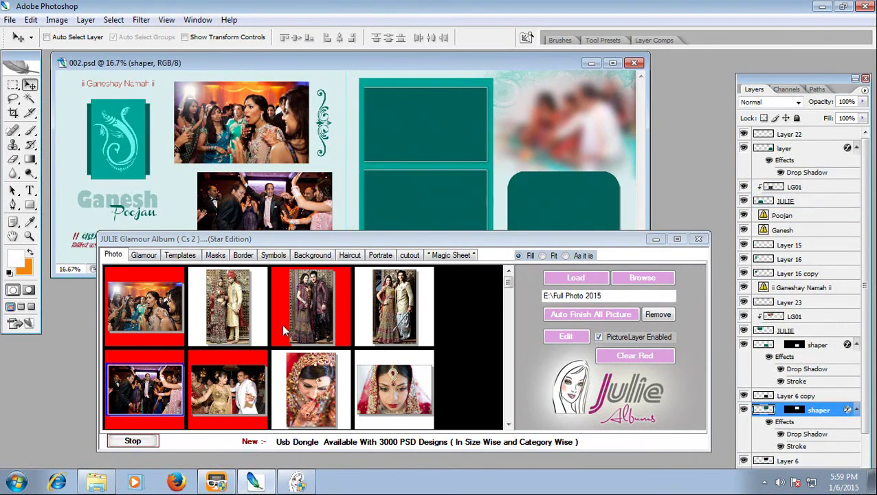
- Fill the right page's upper rectangular frame with the photo of the seated garlanded couple
{"action": "scroll", "coordinate": [261, 344], "scroll_direction": "down", "scroll_amount": 3}
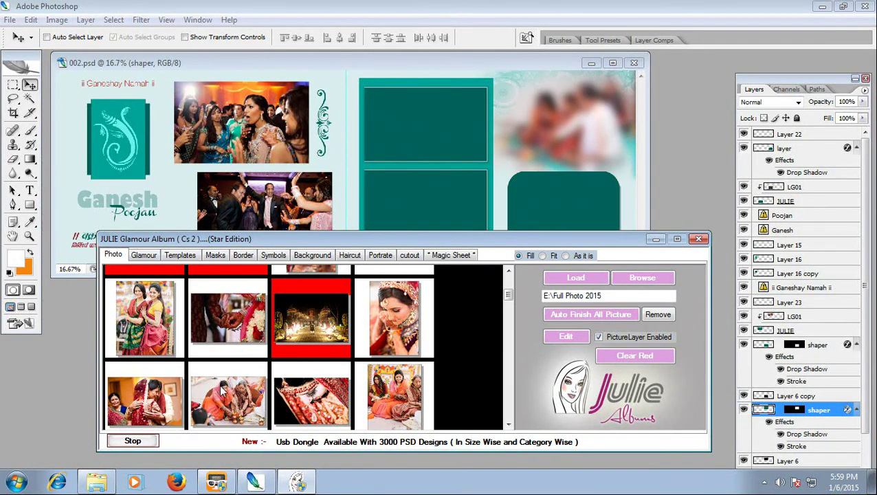
{"action": "scroll", "coordinate": [222, 389], "scroll_direction": "down", "scroll_amount": 2}
{"action": "left_click", "coordinate": [389, 344]}
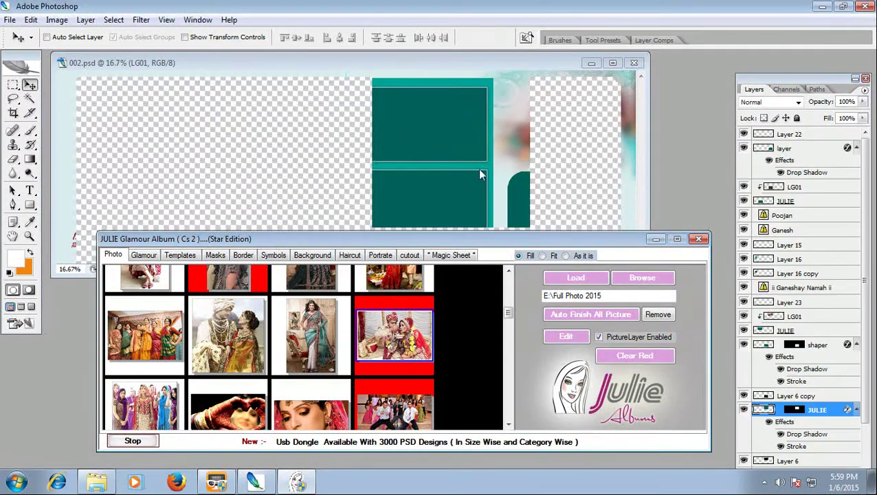
- Fill the right page's lower rectangular frame with the photo of the men in shirts and ties dancing in front of guests
{"action": "right_click", "coordinate": [418, 193]}
{"action": "left_click", "coordinate": [448, 201]}
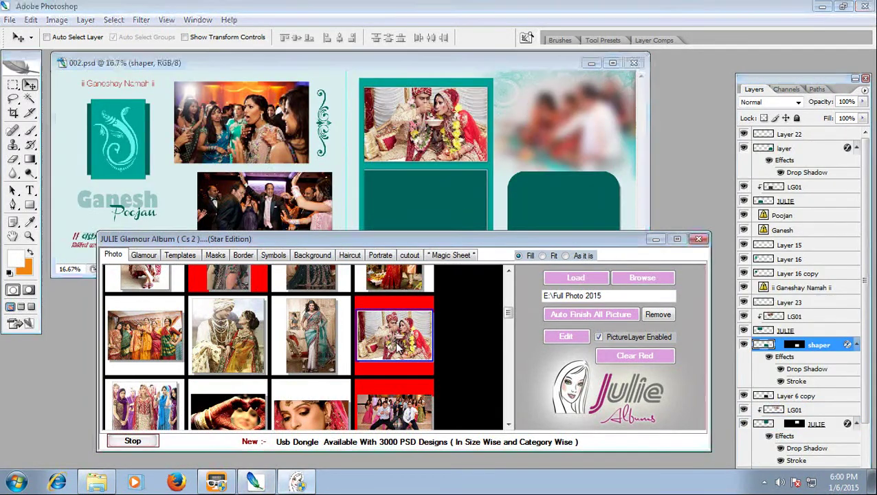
{"action": "left_click", "coordinate": [390, 415]}
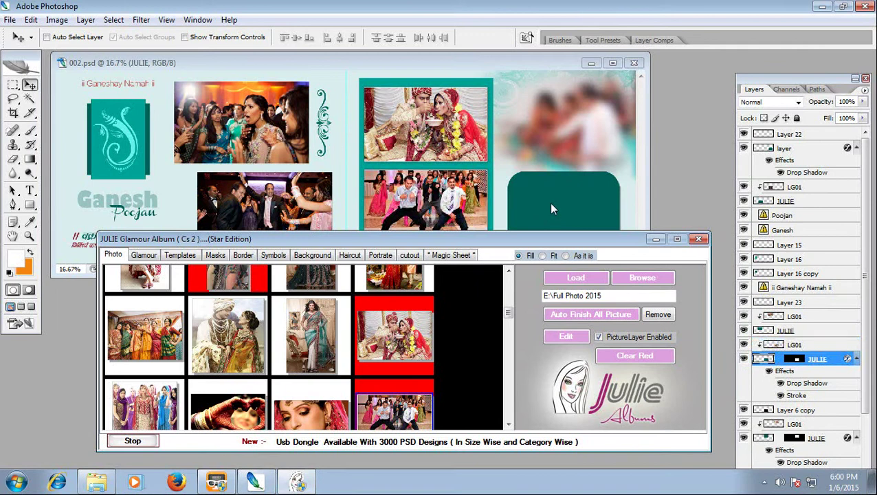
- Fill the right page's rounded frame with the group photo of women in colourful saris
{"action": "right_click", "coordinate": [550, 208]}
{"action": "left_click", "coordinate": [627, 207]}
{"action": "left_click", "coordinate": [256, 333]}
{"action": "left_click", "coordinate": [154, 334]}
- Replace the blurred picture in the right page's upper corner with the photo of the smiling woman hugging a guest
{"action": "right_click", "coordinate": [569, 128]}
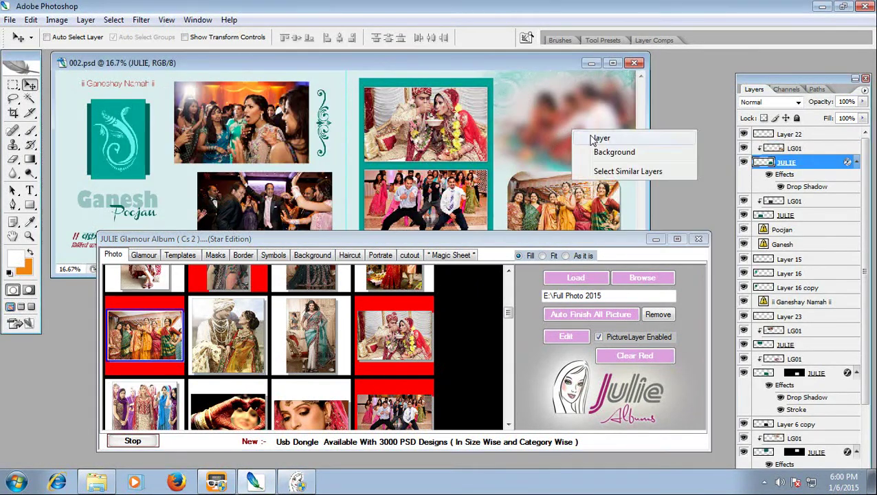
{"action": "left_click", "coordinate": [599, 138]}
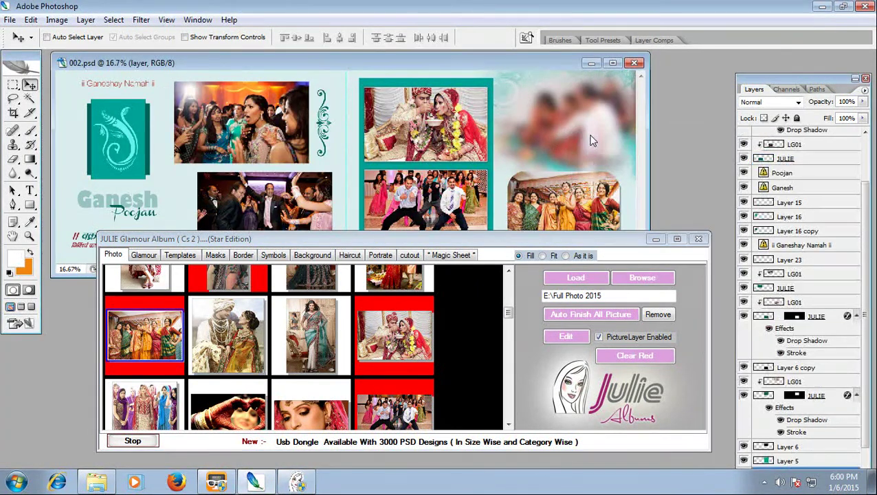
{"action": "left_click", "coordinate": [412, 333]}
{"action": "scroll", "coordinate": [411, 334], "scroll_direction": "down", "scroll_amount": 3}
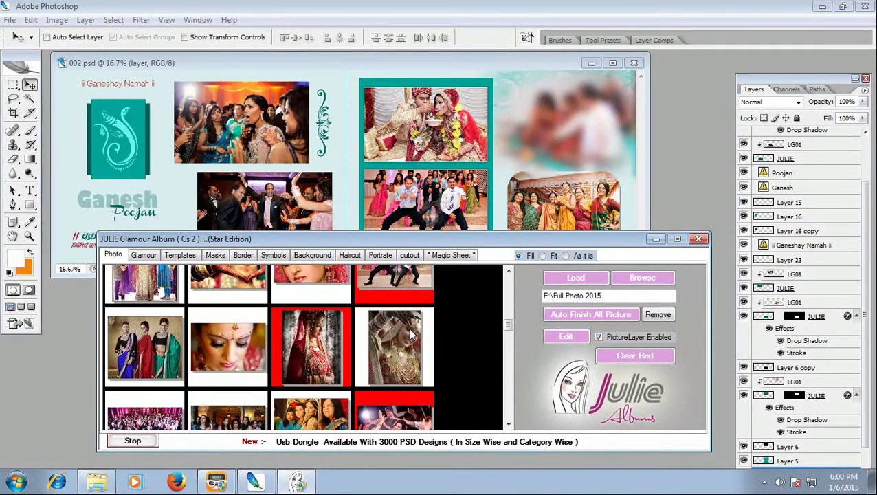
{"action": "scroll", "coordinate": [410, 334], "scroll_direction": "down", "scroll_amount": 1}
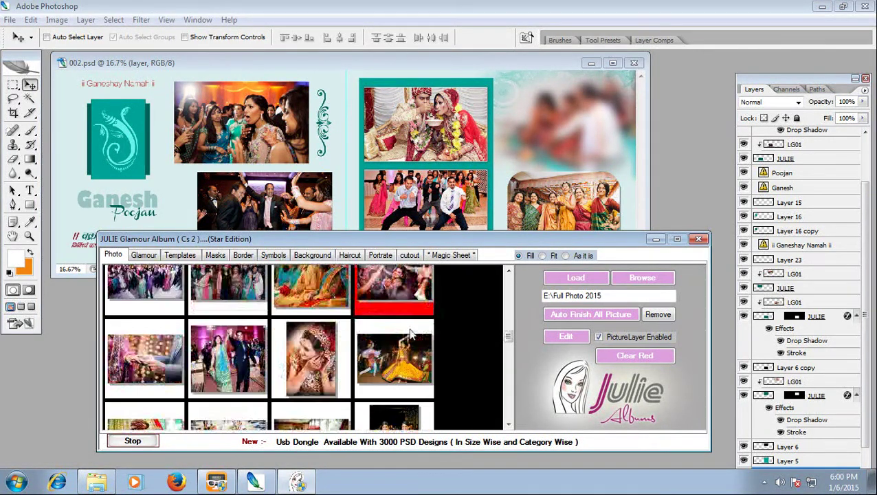
{"action": "scroll", "coordinate": [411, 335], "scroll_direction": "down", "scroll_amount": 2}
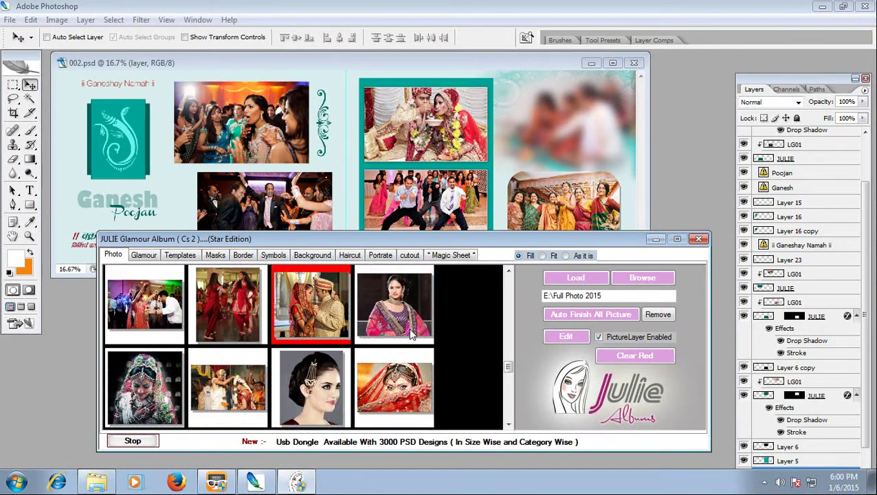
{"action": "left_click", "coordinate": [411, 333]}
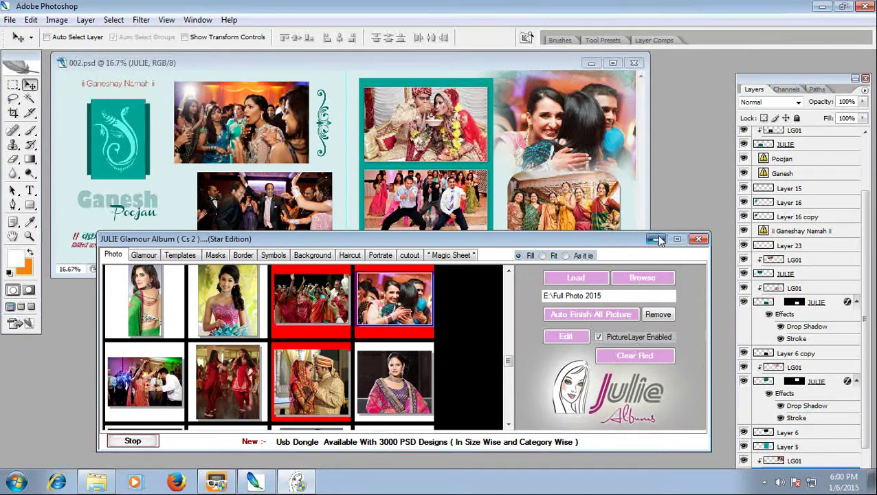
- Minimize the album panel and preview the finished 002.psd spread fitted to the screen in full-screen mode
{"action": "left_click", "coordinate": [696, 239]}
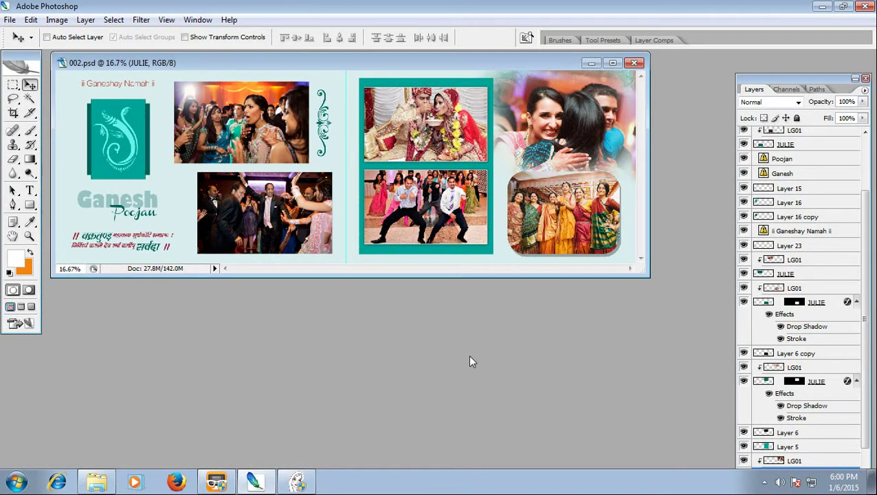
{"action": "key", "text": "Tab"}
{"action": "key", "text": "f"}
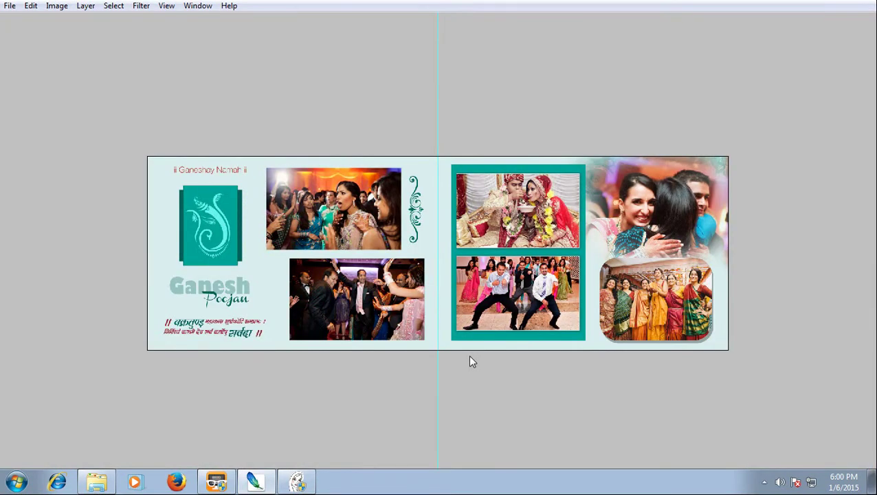
{"action": "key", "text": "ctrl+0"}
{"action": "key", "text": "Tab"}
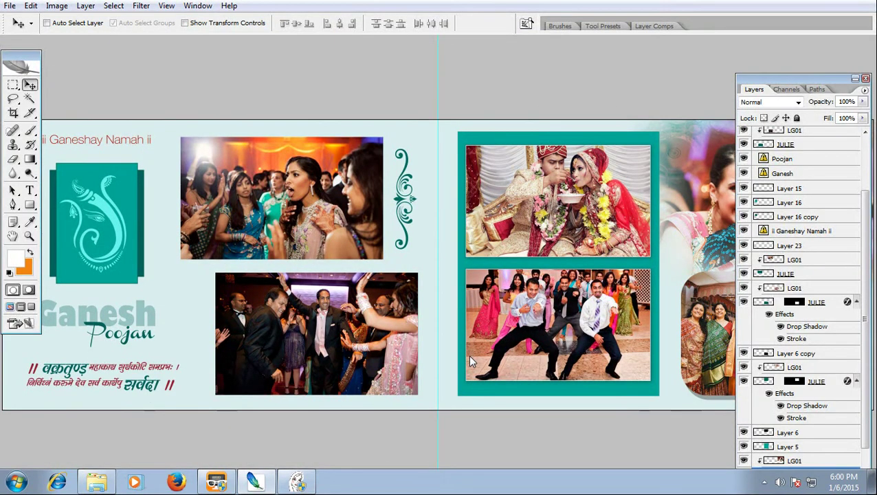
{"action": "key", "text": "Tab"}
{"action": "key", "text": "f"}
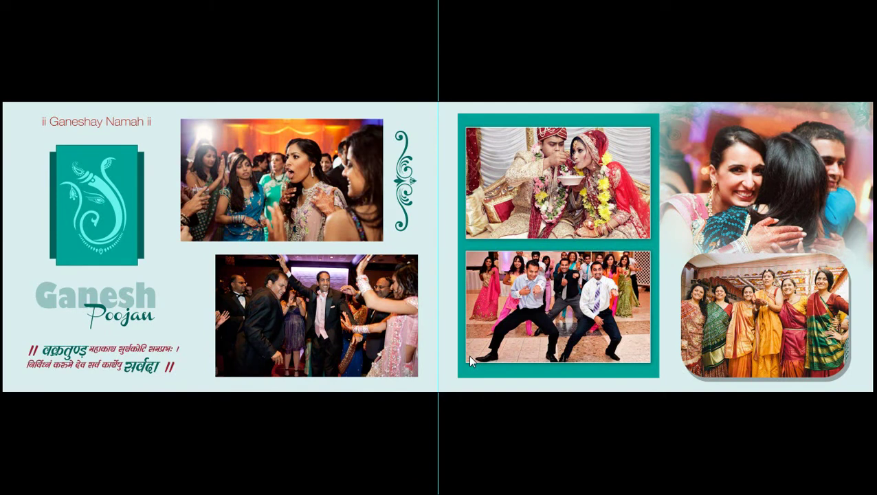